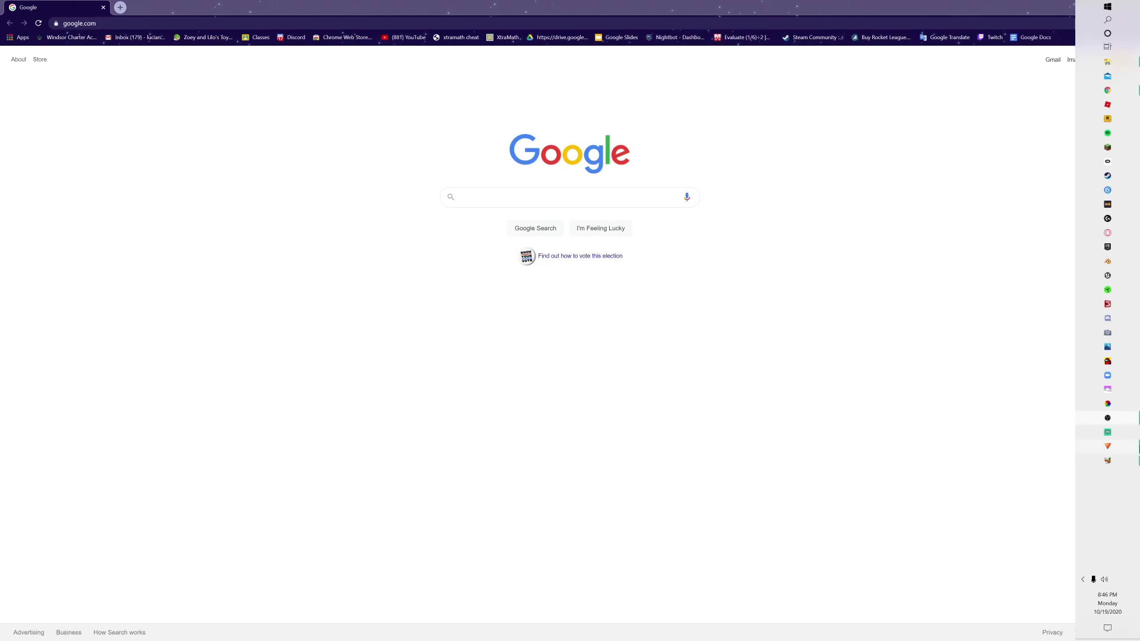
- Search Google for 'handbrake'
mouse_move(1100, 446)
click(530, 200)
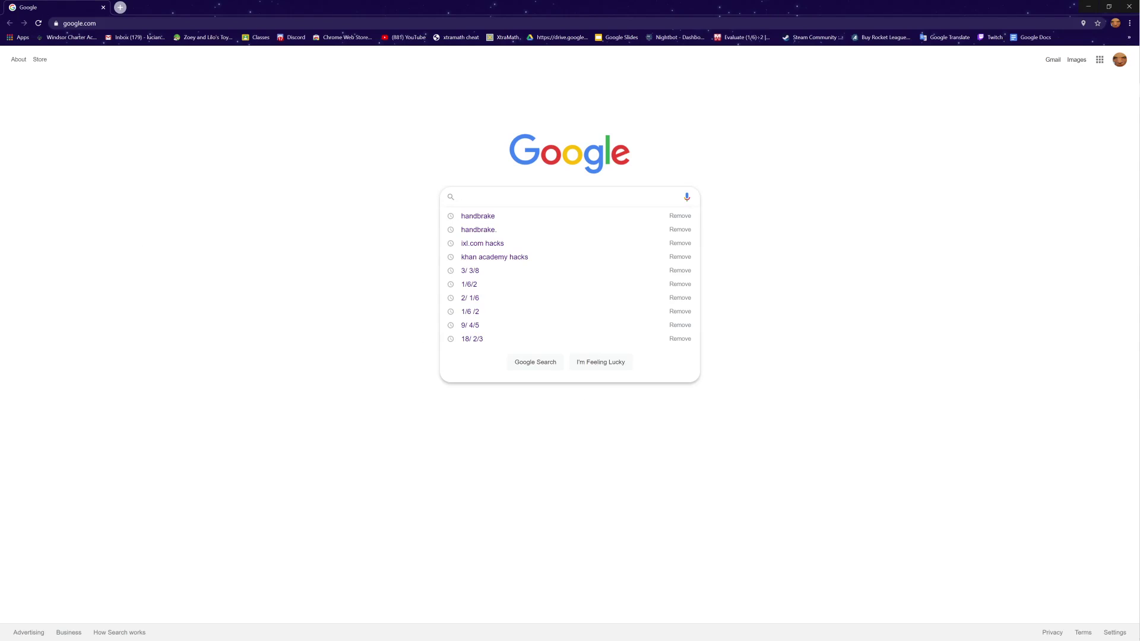
text(handbrake)
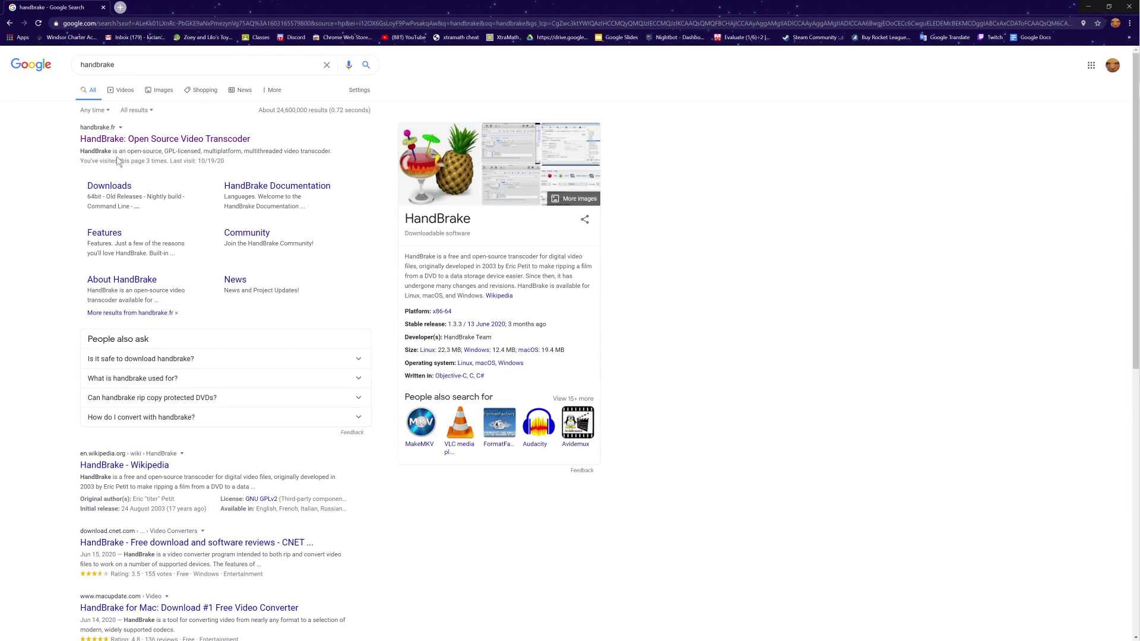
- Open handbrake.fr, download the HandBrake 1.3.3 Windows installer, and dismiss the download bar
click(143, 138)
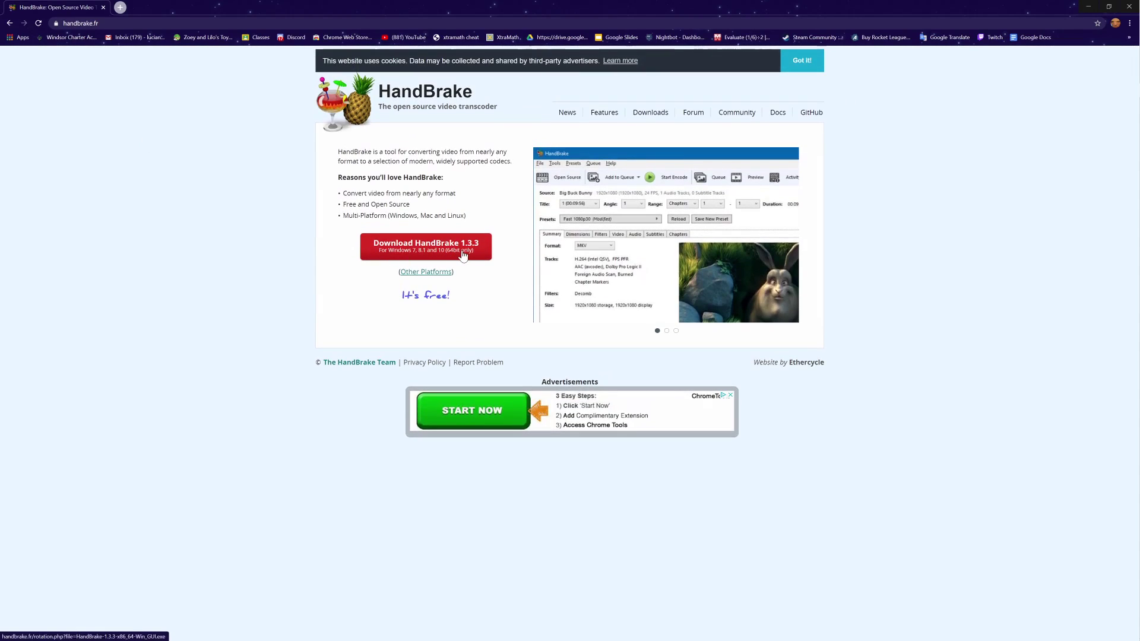
click(424, 244)
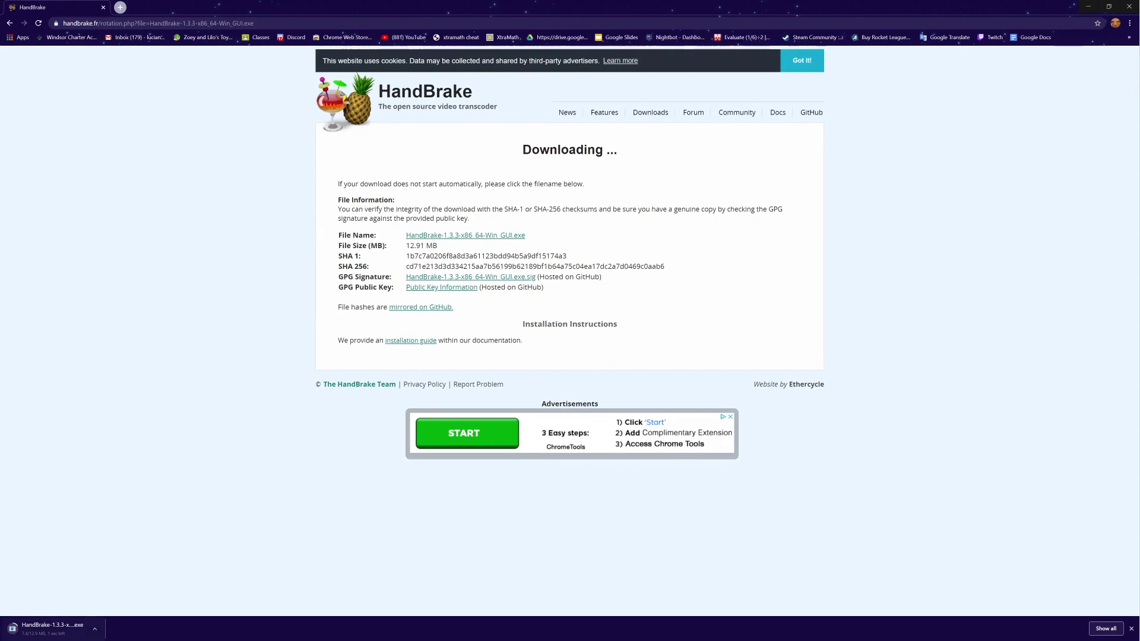
click(1132, 628)
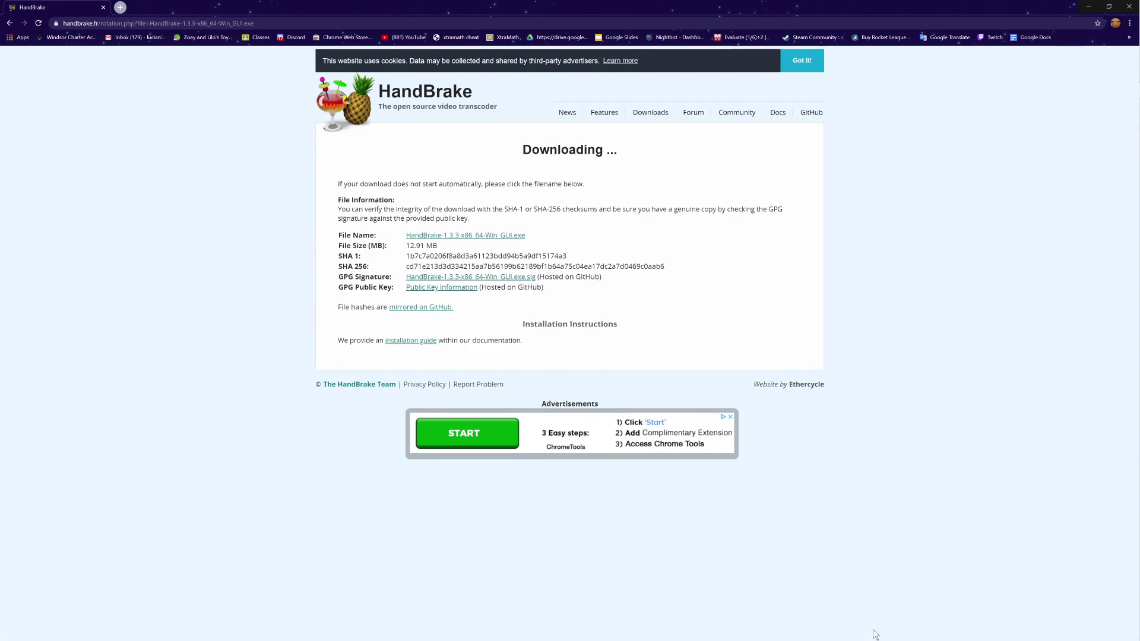
- Close the browser and launch HandBrake from the taskbar
click(103, 8)
mouse_move(1114, 504)
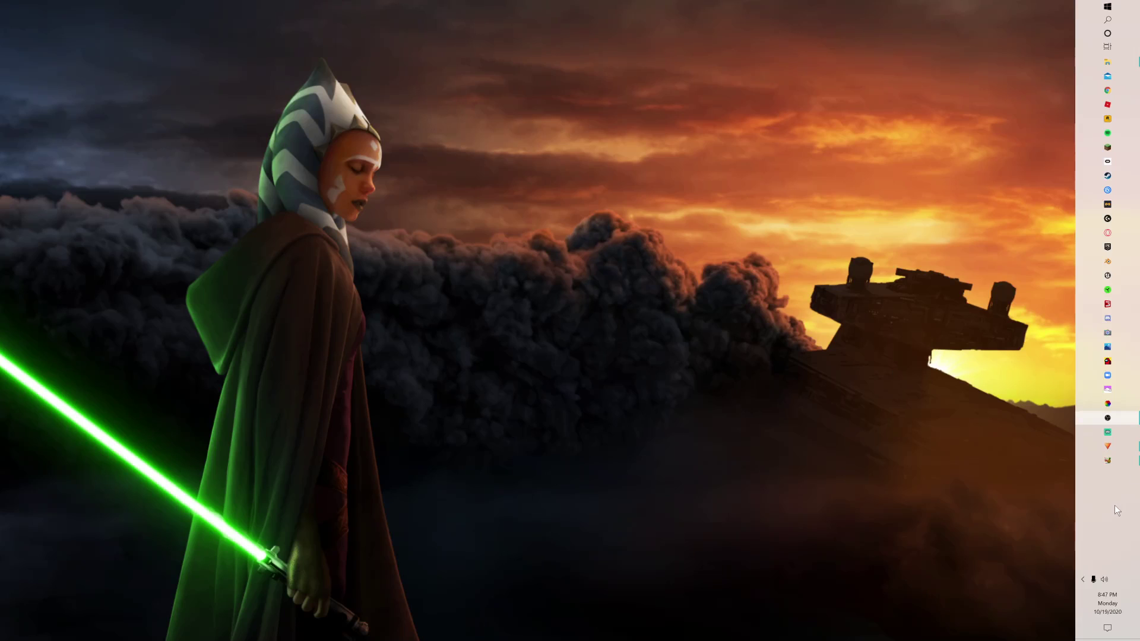
click(1108, 459)
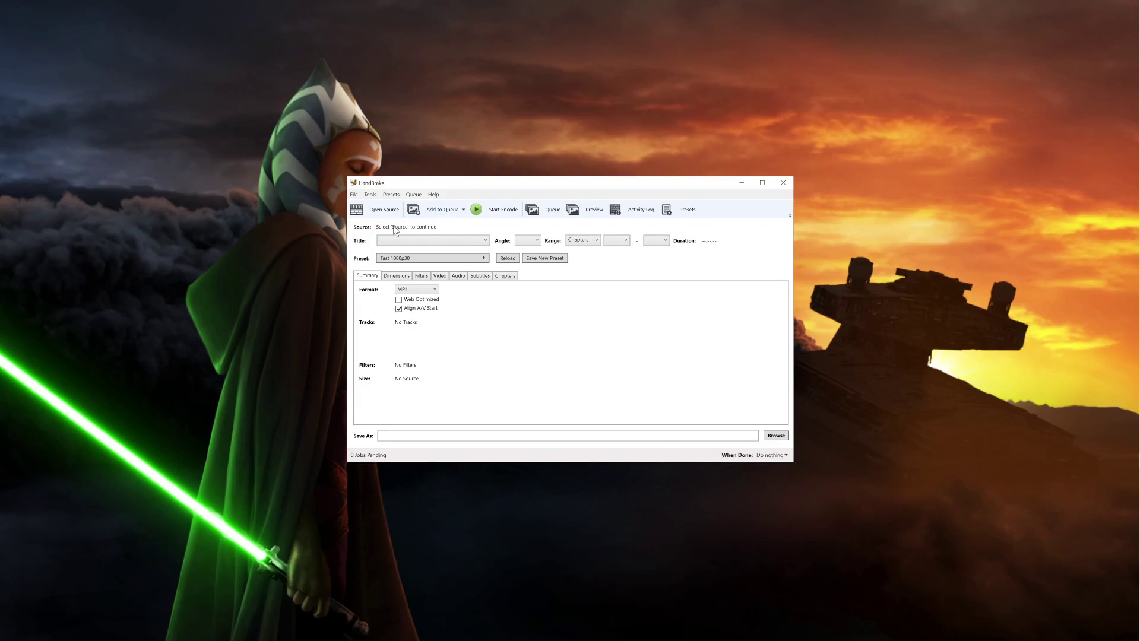
mouse_move(1130, 314)
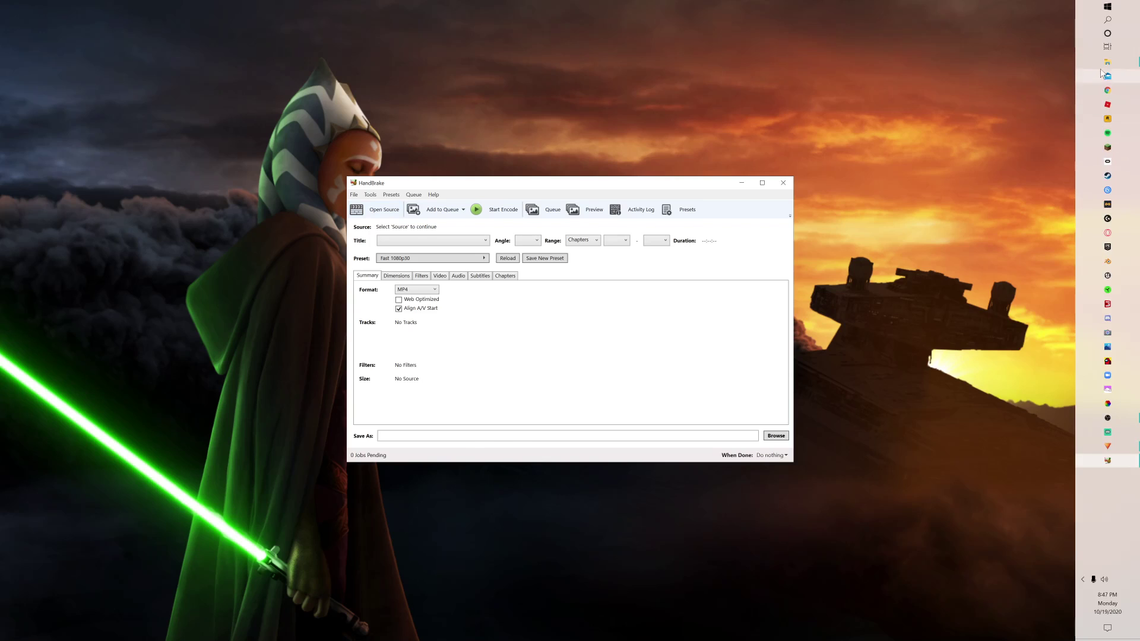
click(1107, 62)
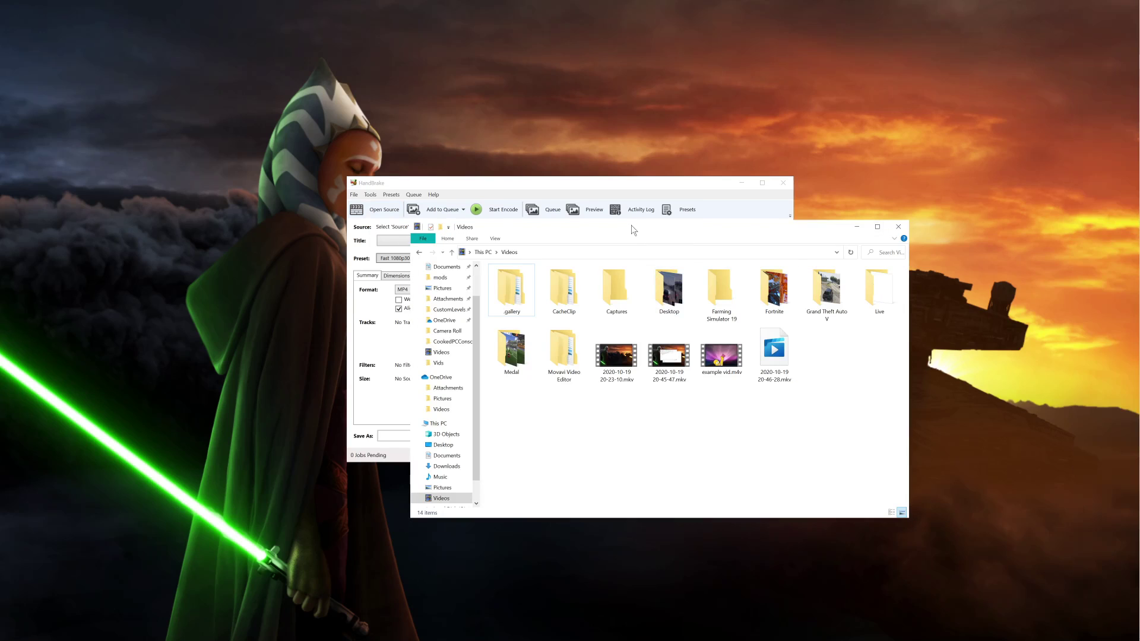
drag(632, 226, 815, 318)
click(946, 461)
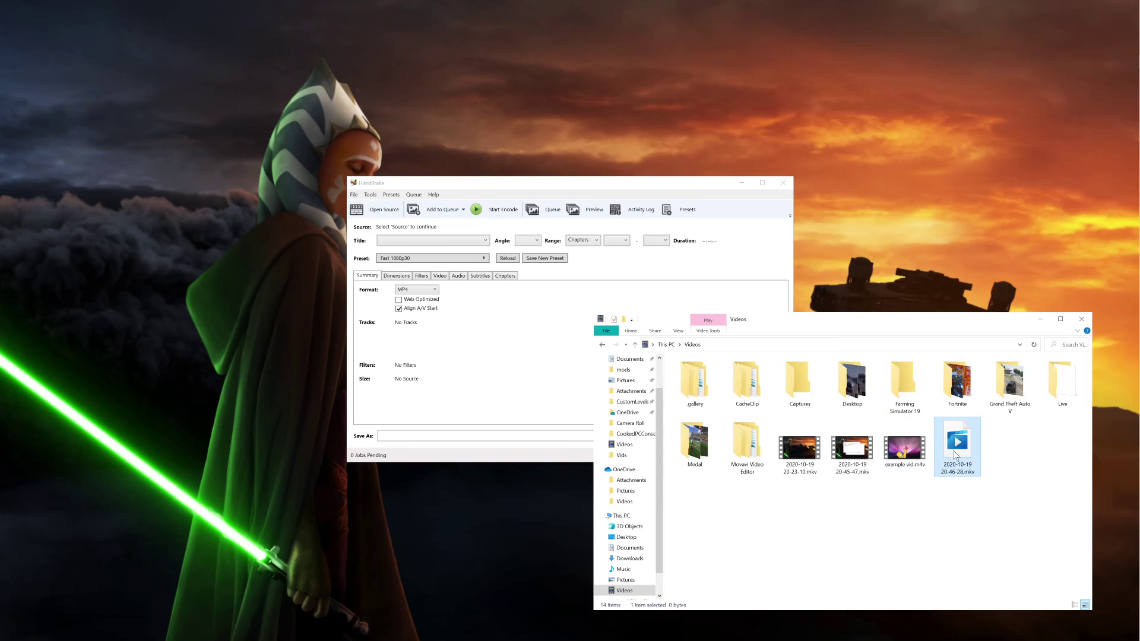
drag(954, 451, 654, 374)
click(384, 209)
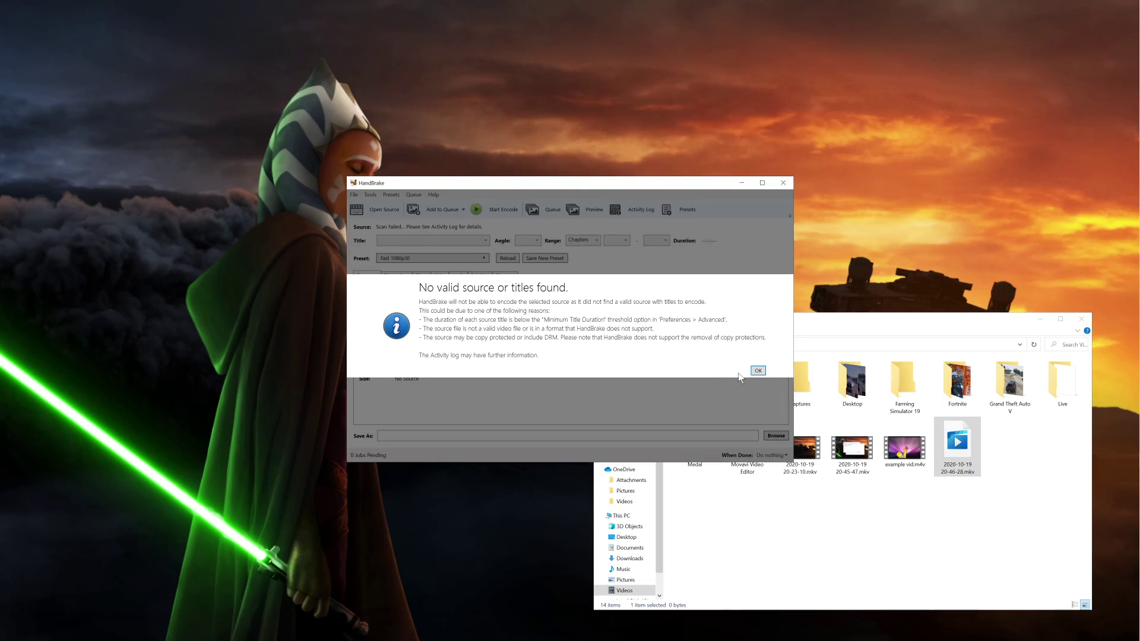
click(758, 371)
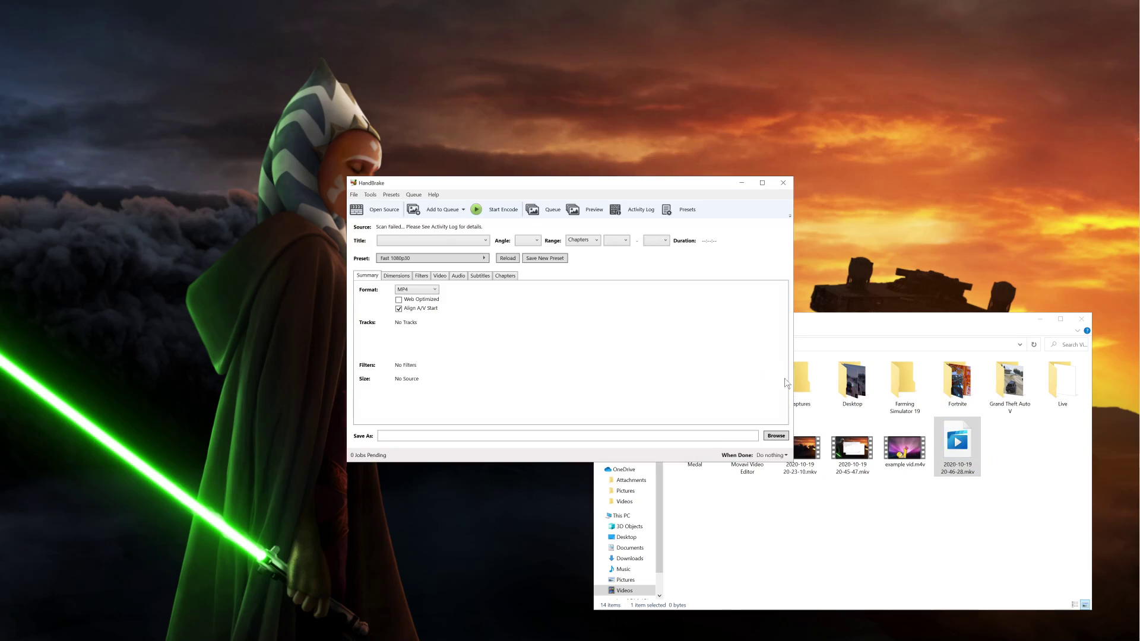
click(905, 446)
mouse_move(905, 447)
mouse_down()
mouse_move(879, 431)
mouse_move(523, 402)
mouse_move(517, 386)
mouse_move(859, 454)
mouse_move(910, 454)
mouse_up()
double_click(852, 446)
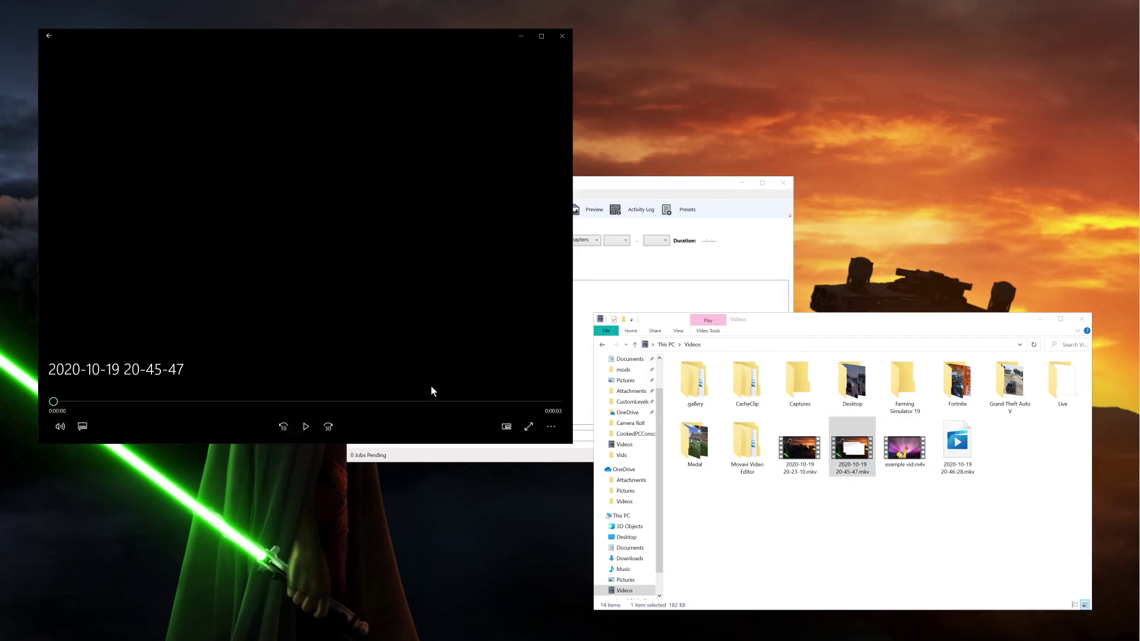
click(561, 36)
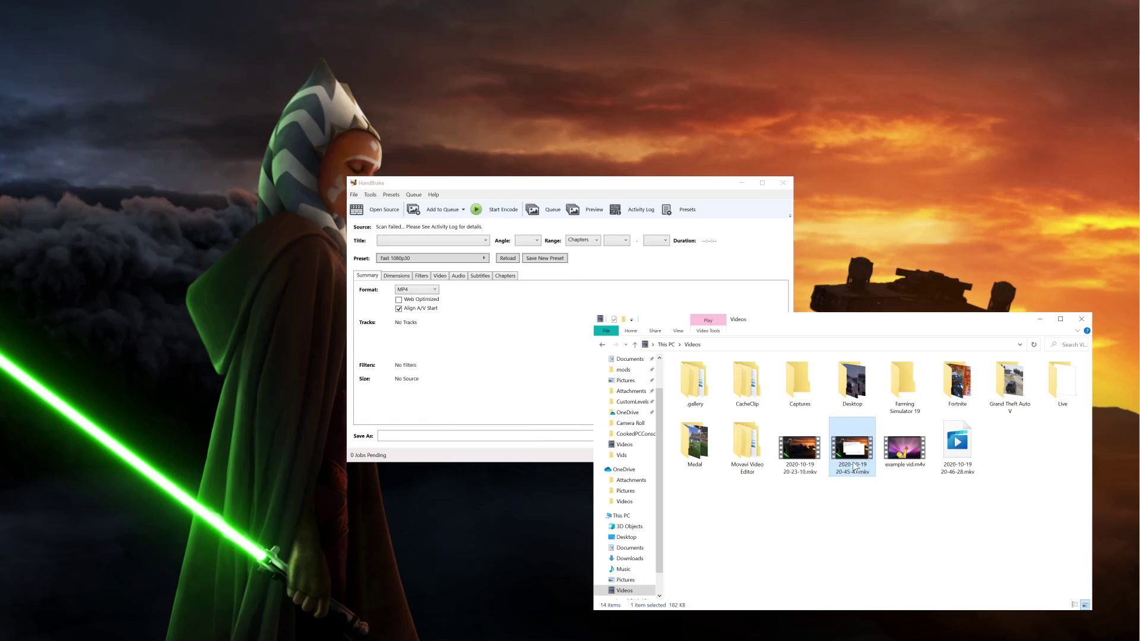
drag(855, 468, 507, 374)
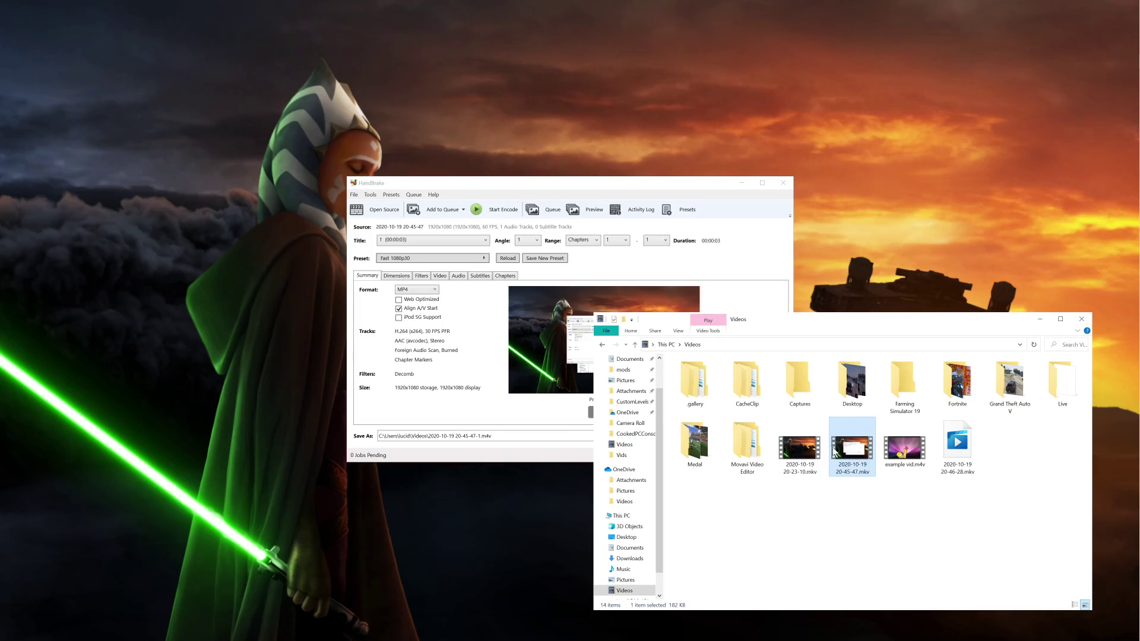
click(1084, 318)
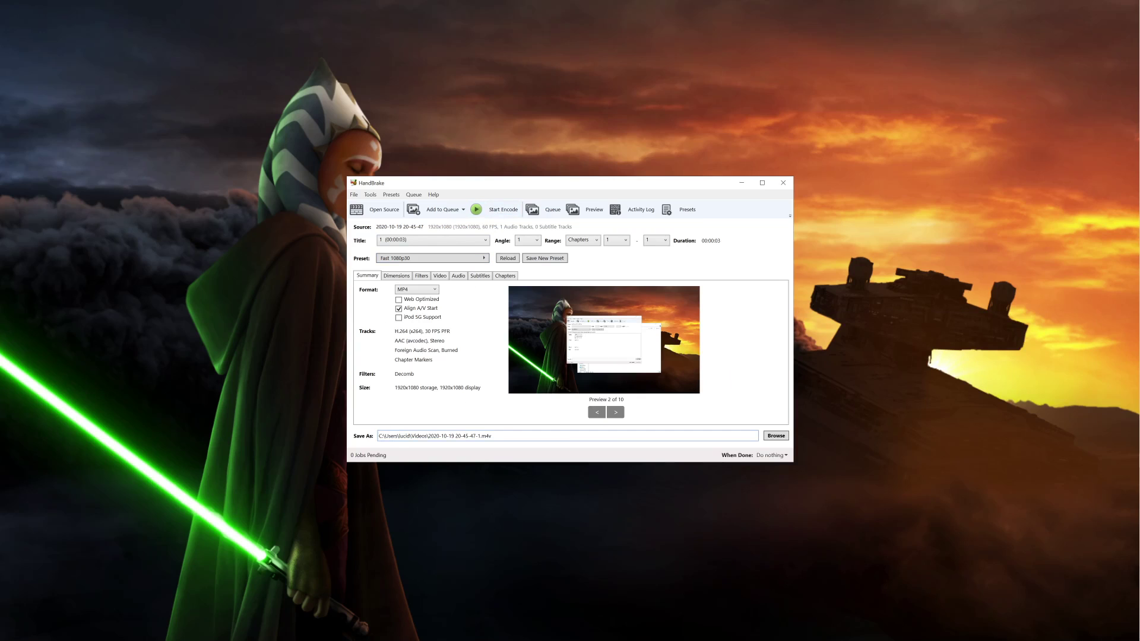
click(496, 211)
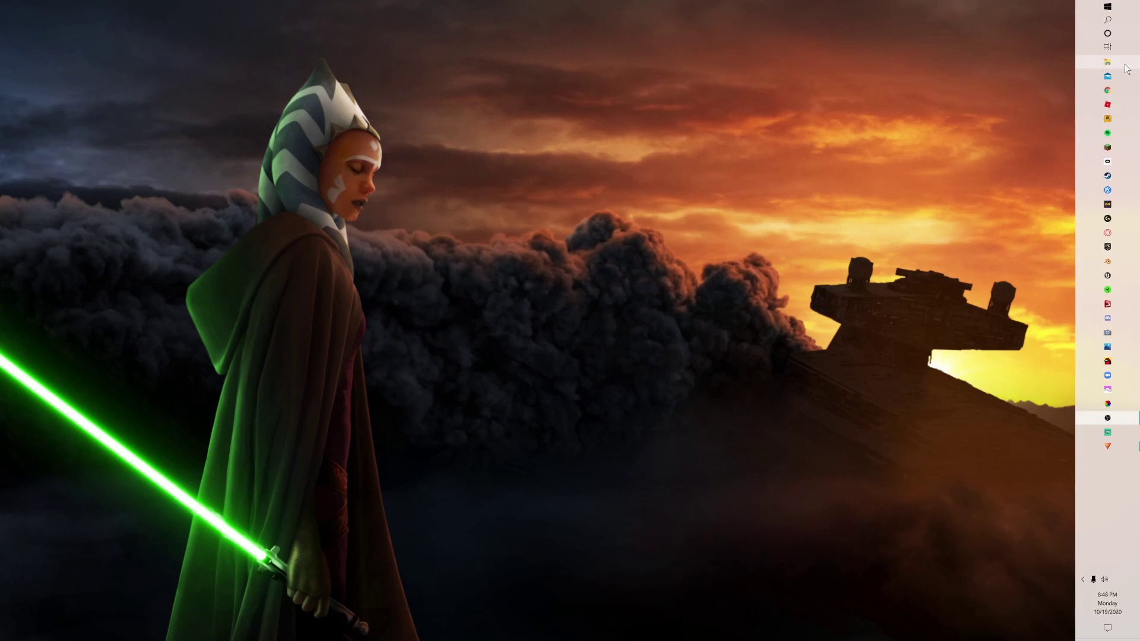
click(1126, 66)
drag(1085, 318, 924, 319)
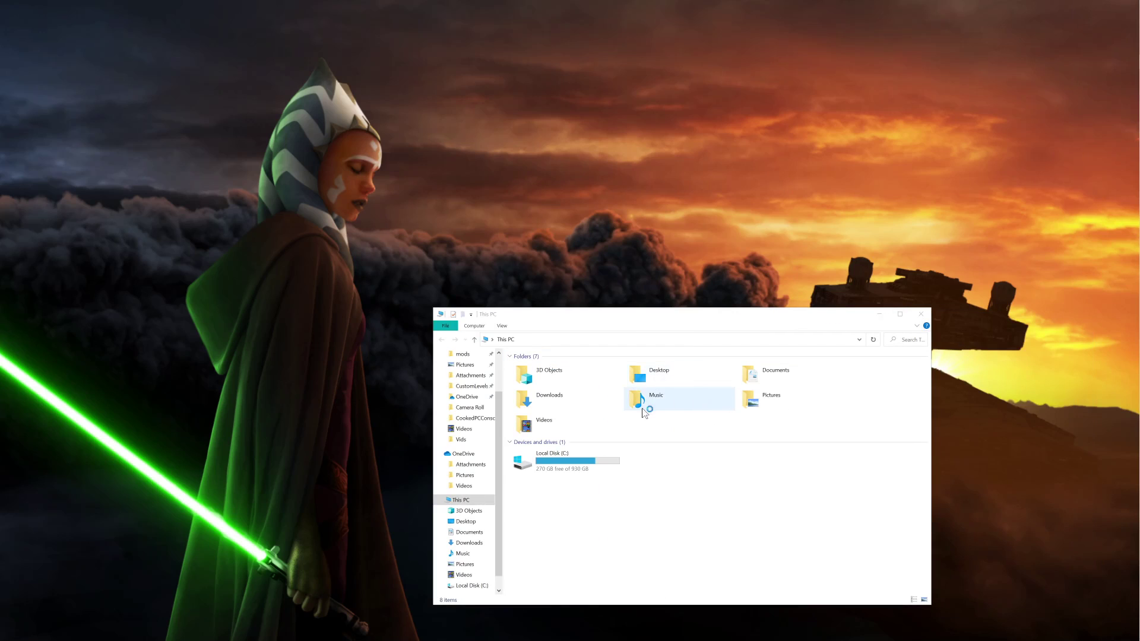
double_click(567, 416)
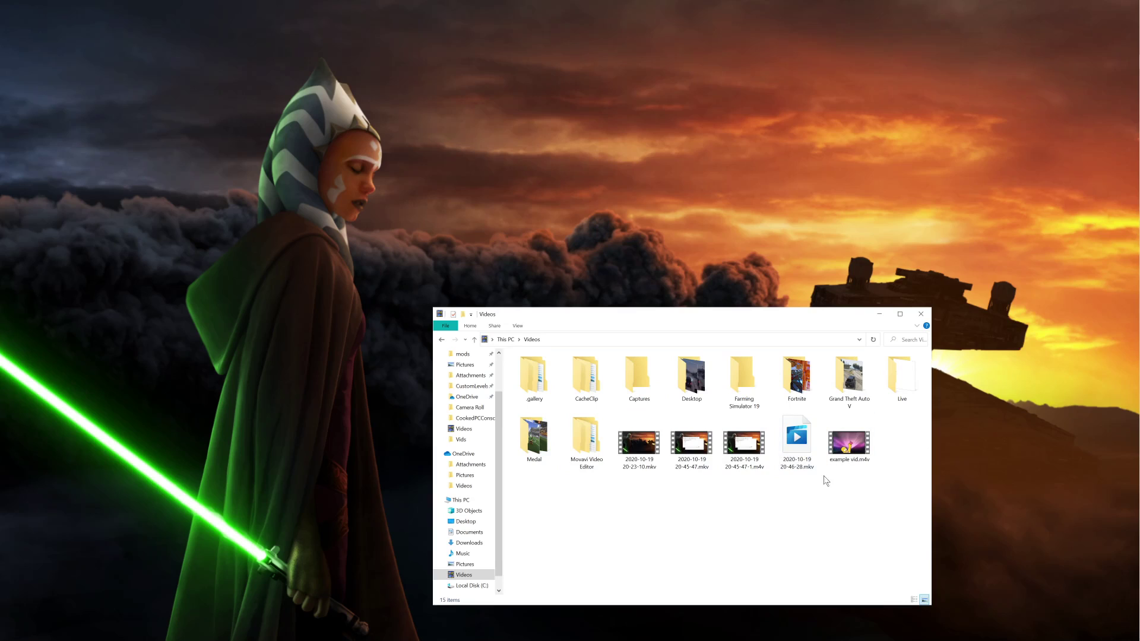
mouse_move(741, 464)
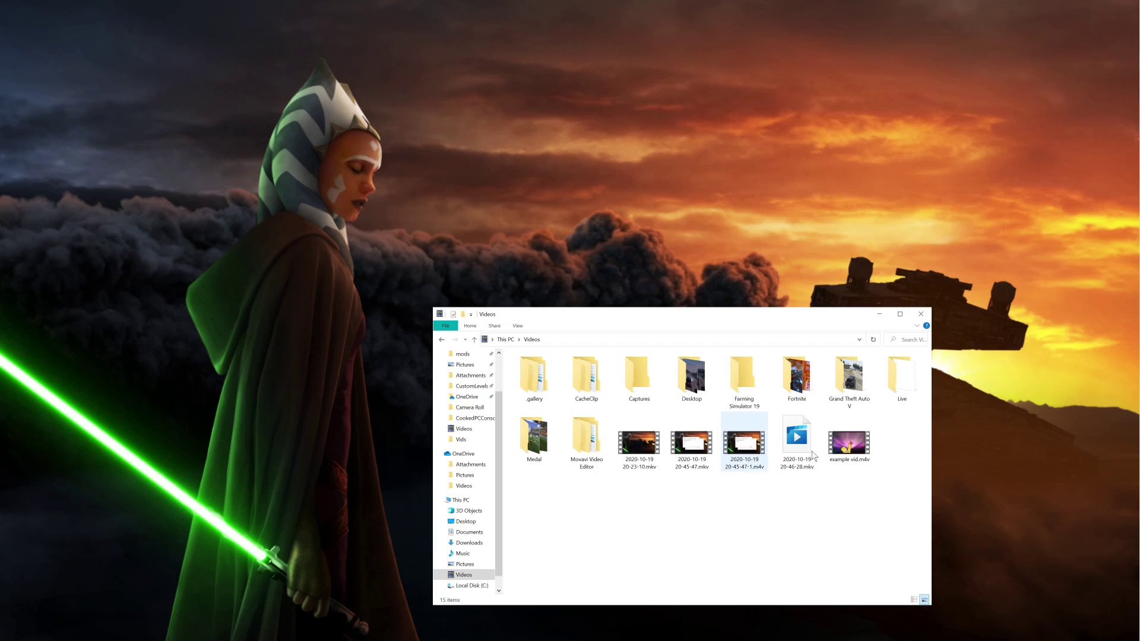
click(1099, 450)
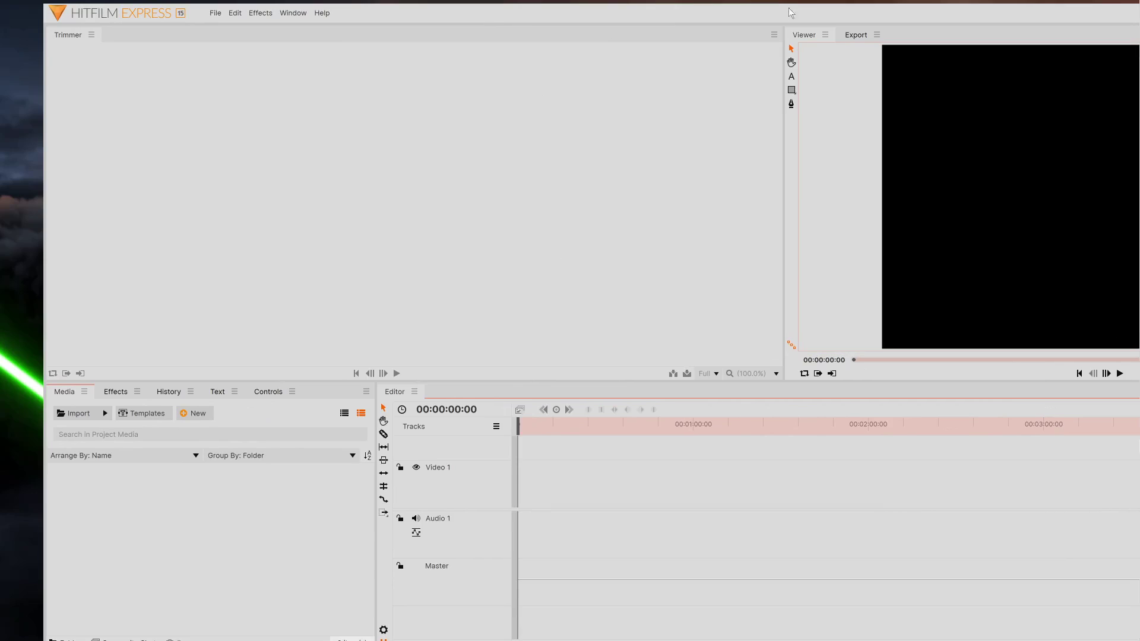
- Place HitFilm and the Videos folder side by side and preview the converted m4v
drag(801, 16, 350, 93)
drag(1137, 208, 1137, 208)
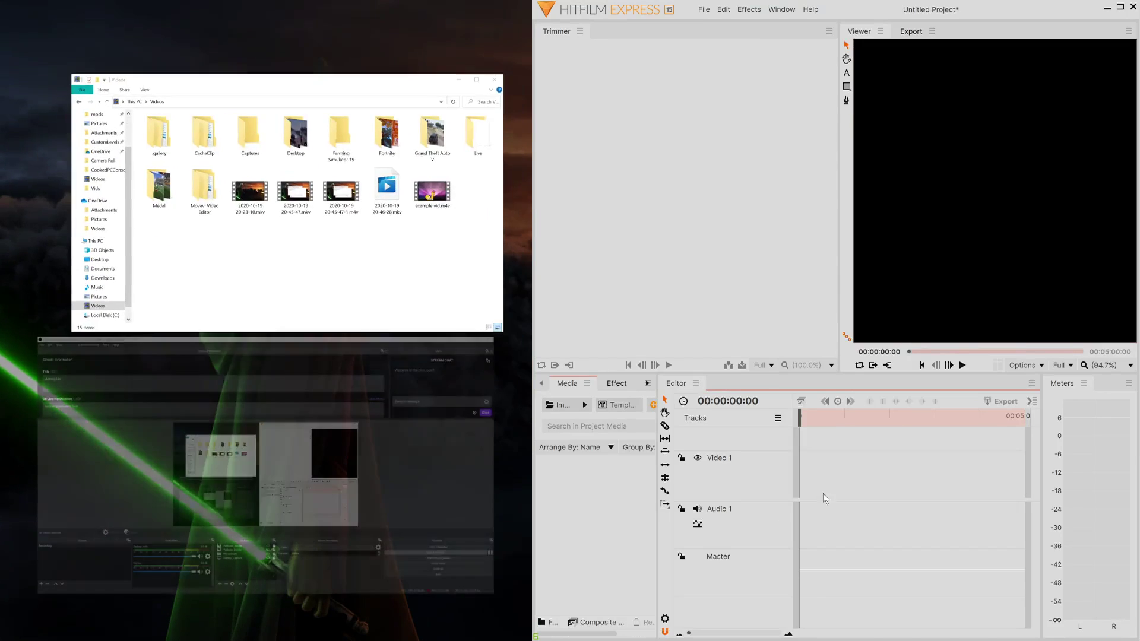
click(298, 216)
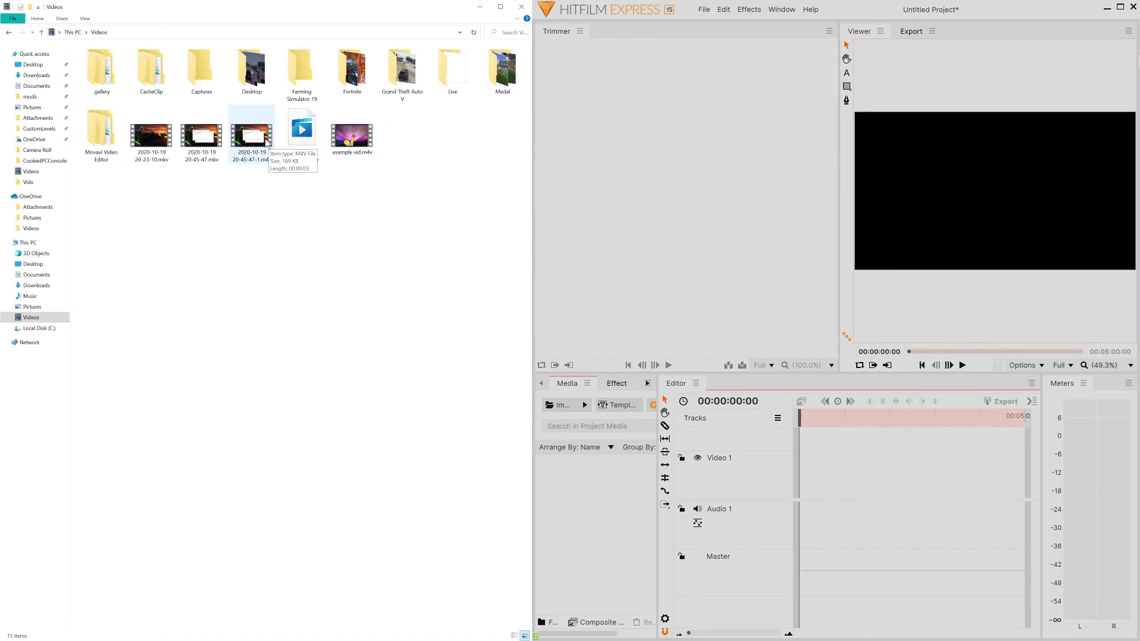
double_click(247, 144)
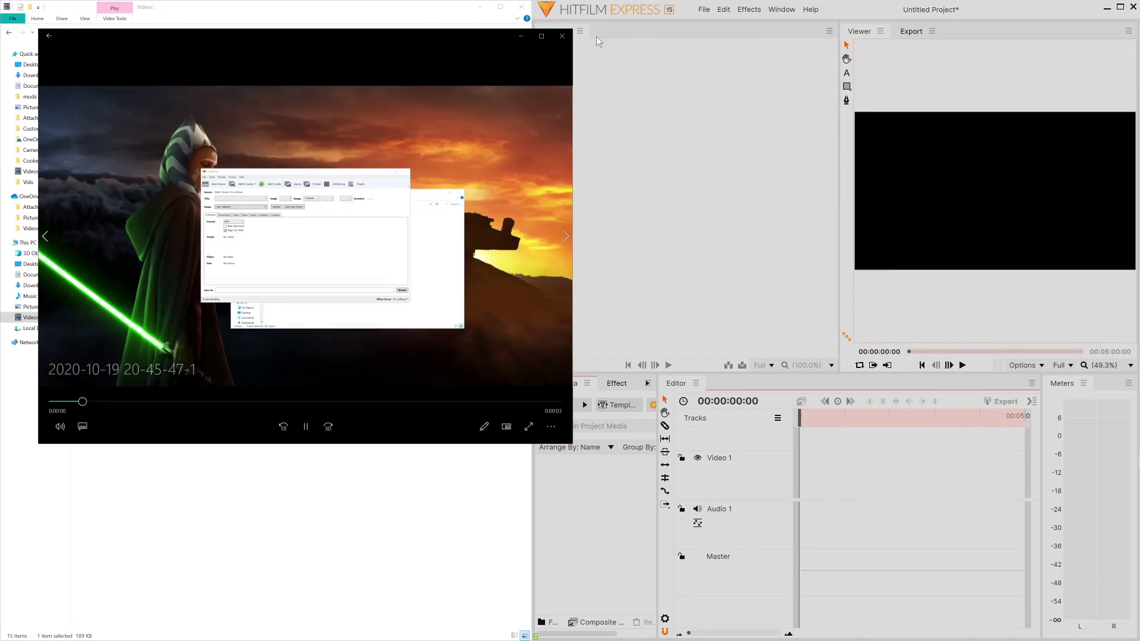
click(562, 36)
drag(249, 142, 585, 512)
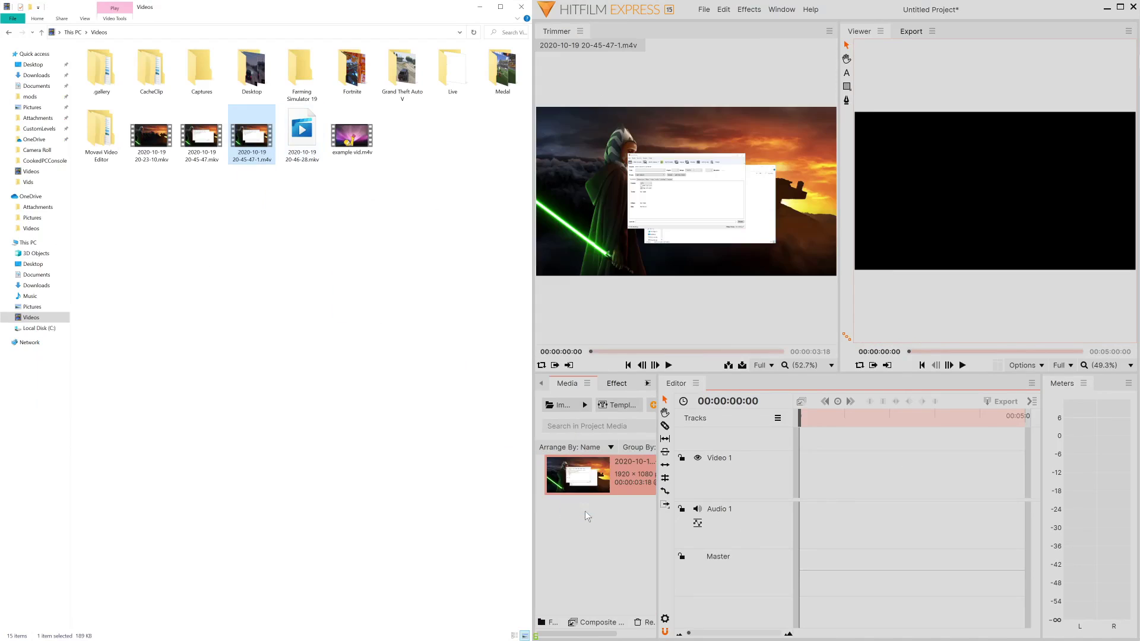
click(521, 7)
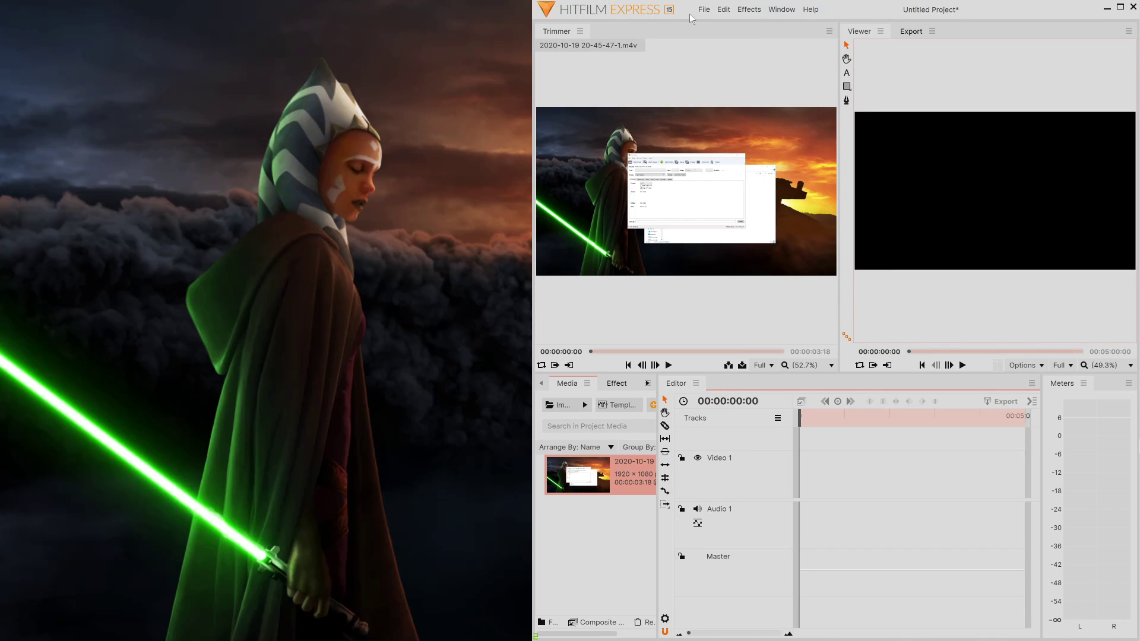
mouse_move(1131, 15)
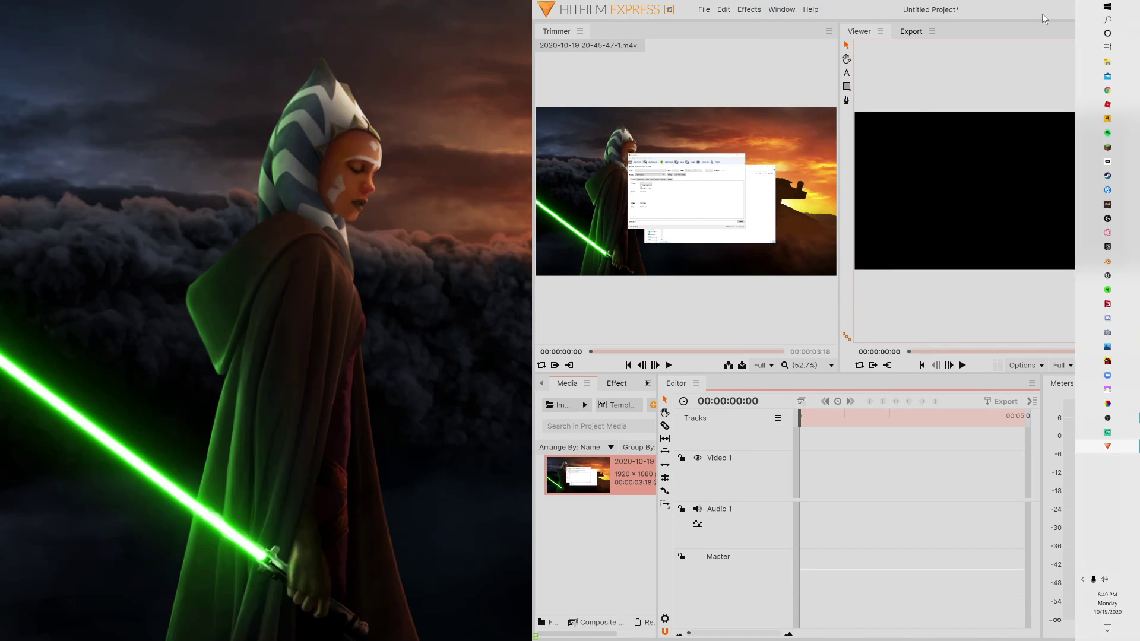
click(1120, 7)
drag(287, 461, 401, 488)
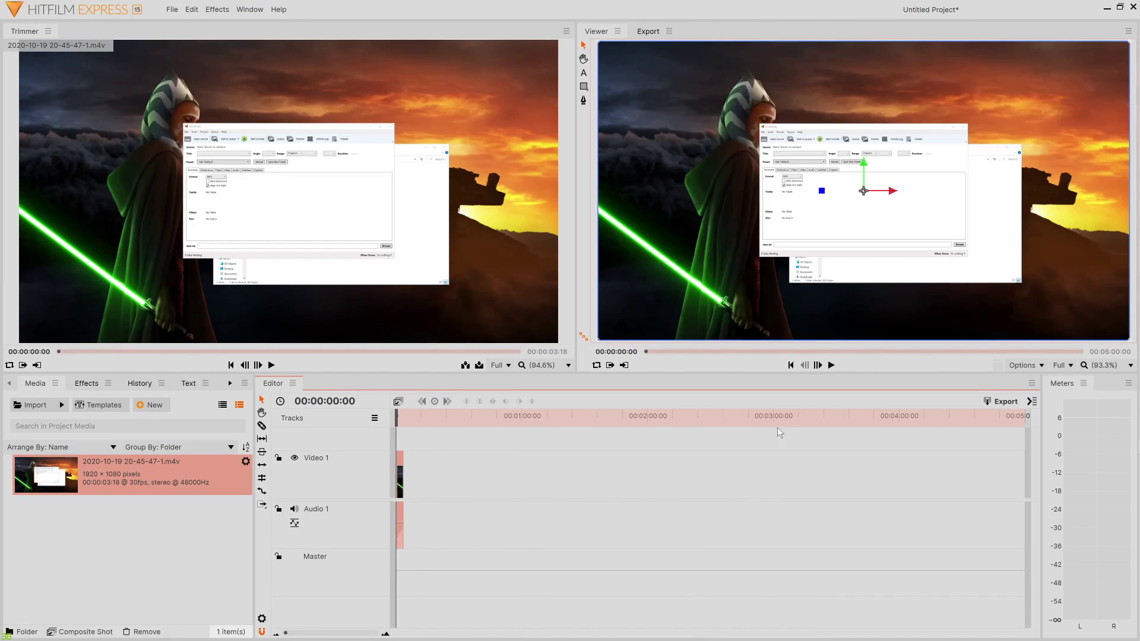
- Deselect and reselect the m4v clip at the start of the Video 1 track
click(406, 485)
click(406, 486)
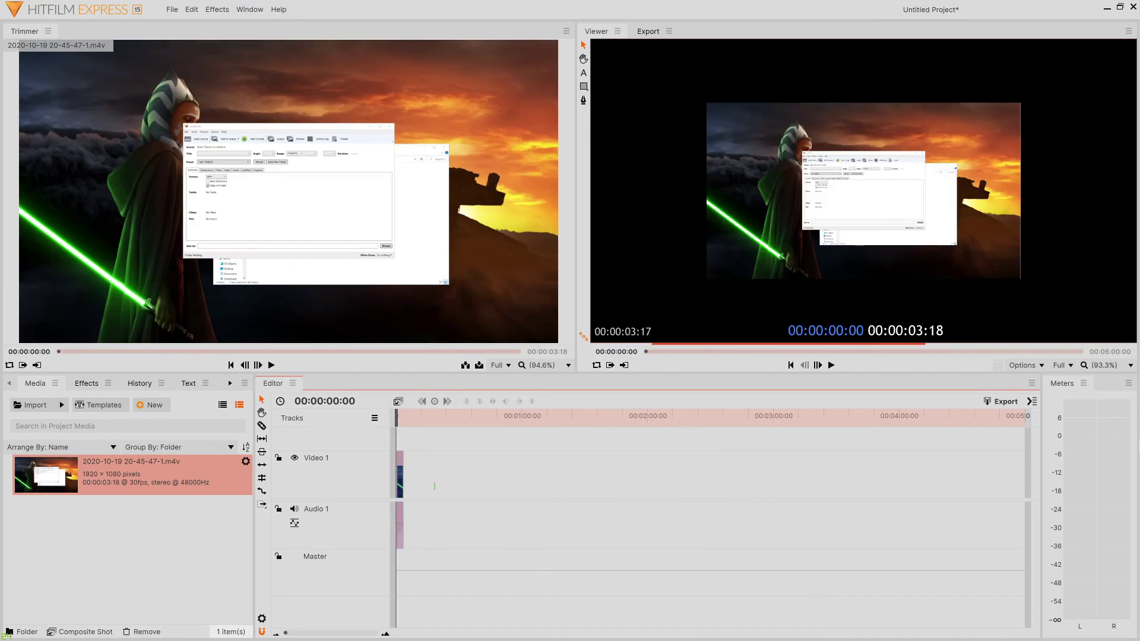